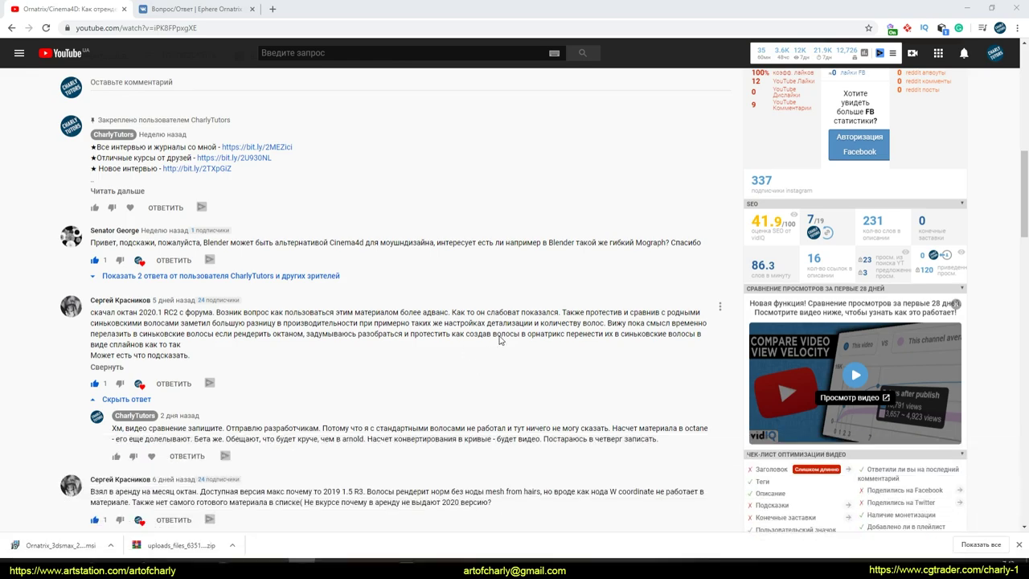
Highlight the viewer's comment about moving hair into Ornatrix, then clear the highlight.
{"action": "left_click_drag", "start_coordinate": [518, 336], "coordinate": [667, 335]}
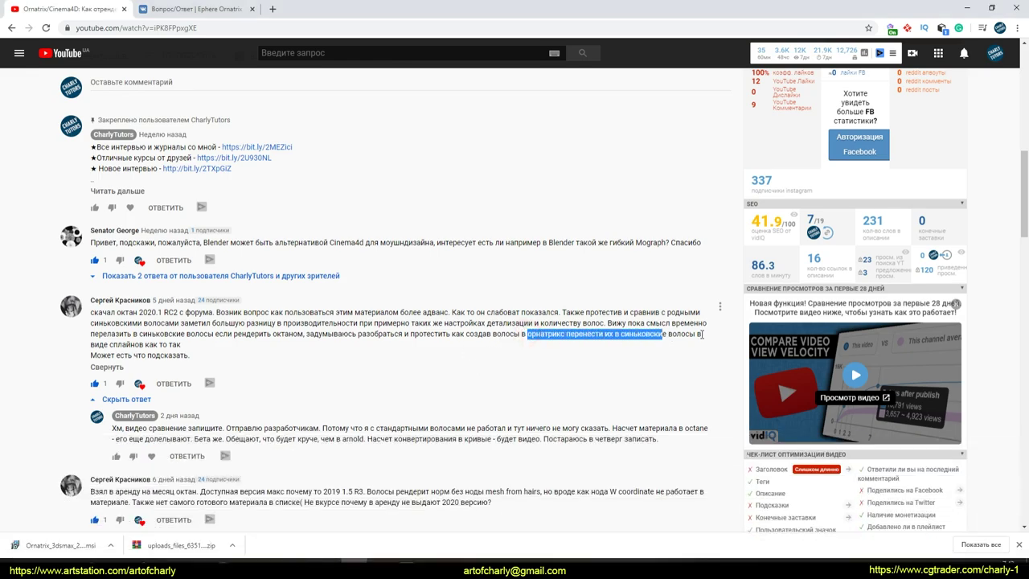
{"action": "left_click", "coordinate": [702, 332]}
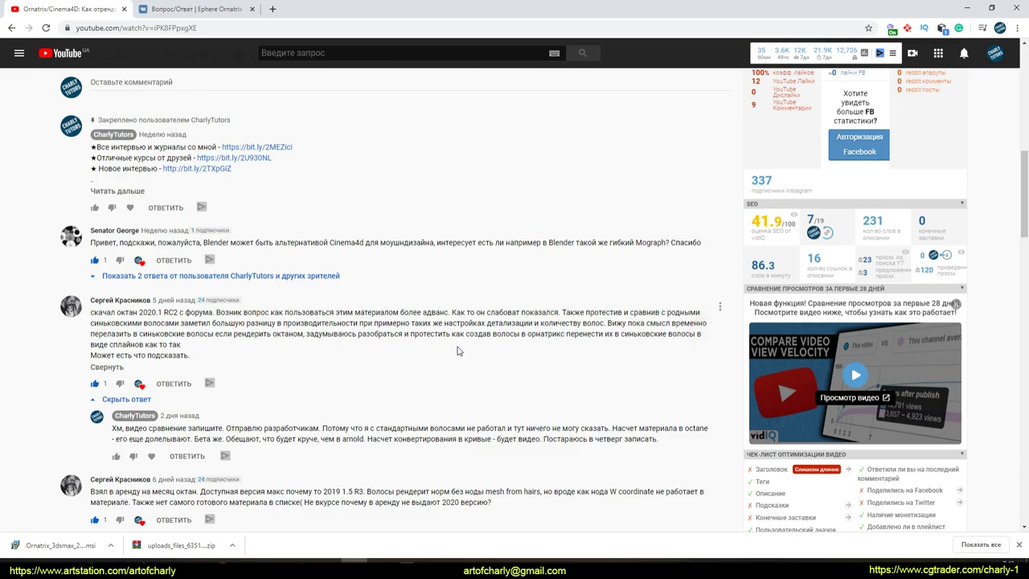
{"action": "triple_click", "coordinate": [90, 354]}
{"action": "left_click", "coordinate": [378, 336]}
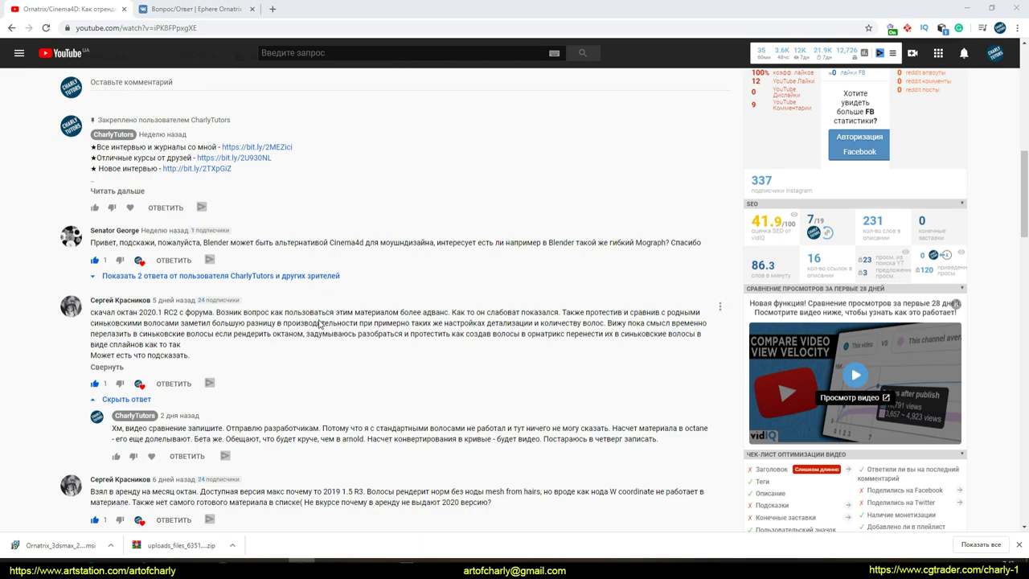
In the VK discussion, jump to the top and circle the founder's contact entry briefly.
{"action": "left_click", "coordinate": [201, 9]}
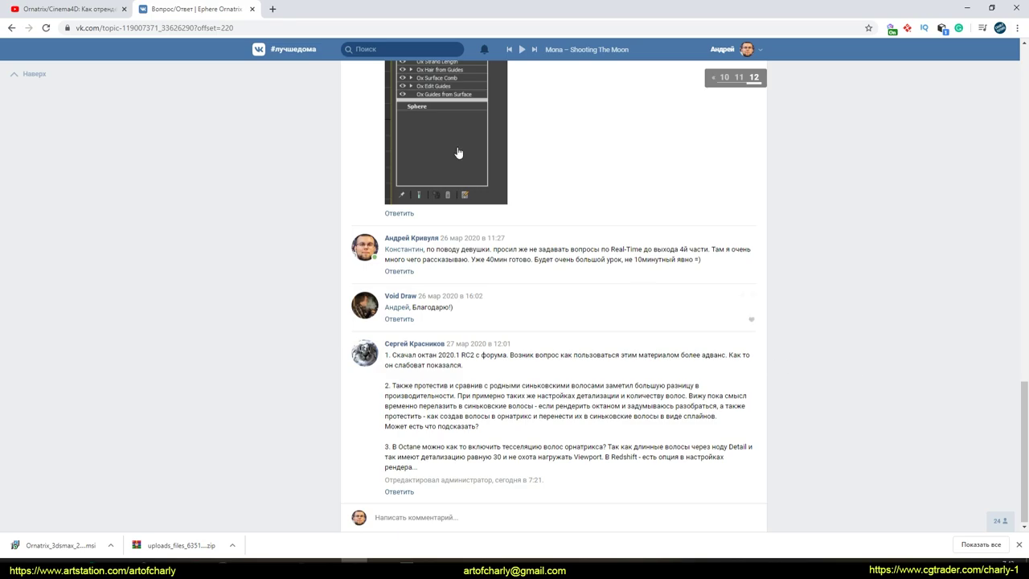
{"action": "key", "text": "Home"}
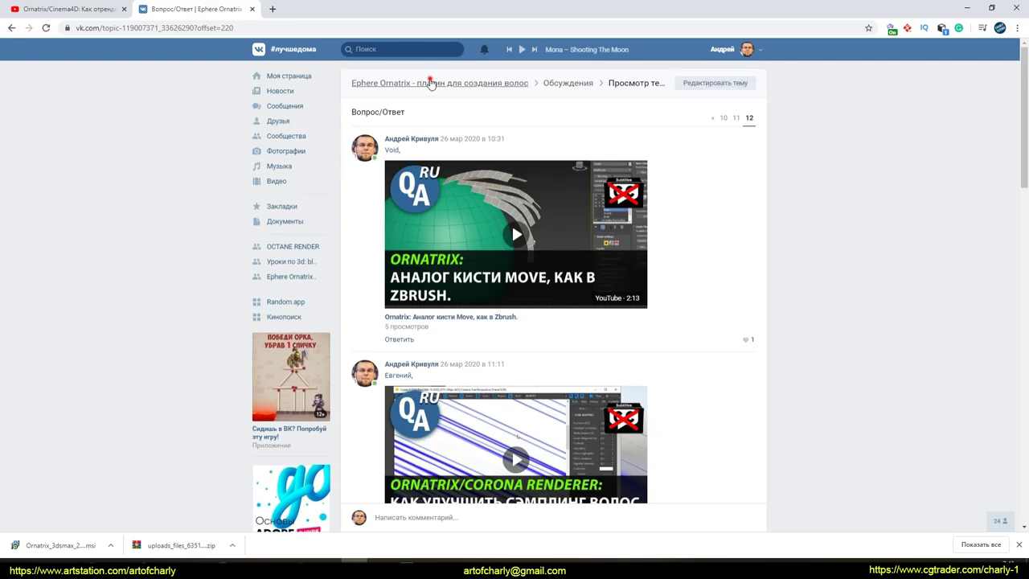
{"action": "scroll", "coordinate": [784, 342], "scroll_direction": "down", "scroll_amount": 1}
{"action": "scroll", "coordinate": [815, 351], "scroll_direction": "down", "scroll_amount": 5}
{"action": "scroll", "coordinate": [816, 351], "scroll_direction": "down", "scroll_amount": 2}
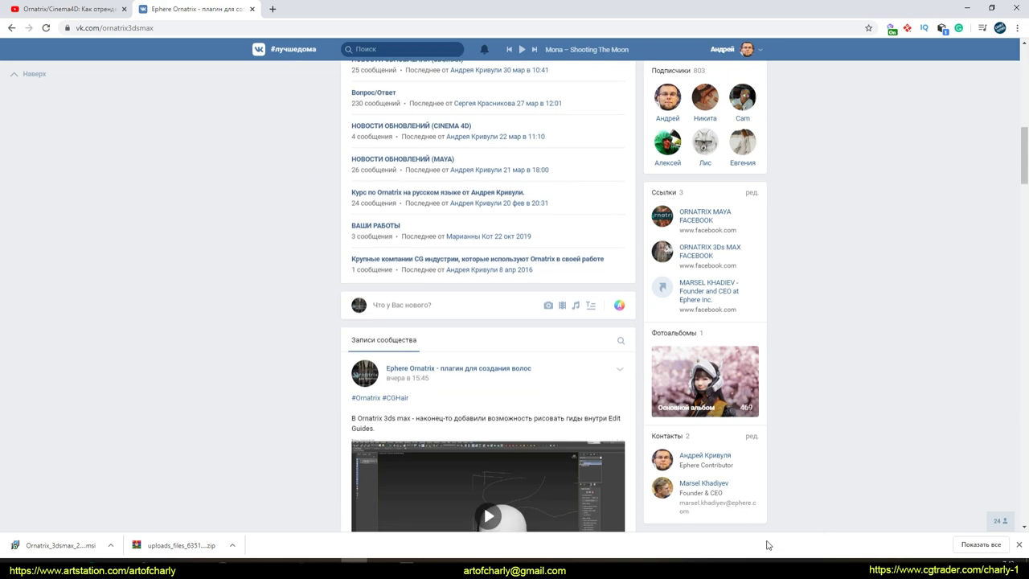
{"action": "left_click_drag", "start_coordinate": [661, 476], "coordinate": [707, 486]}
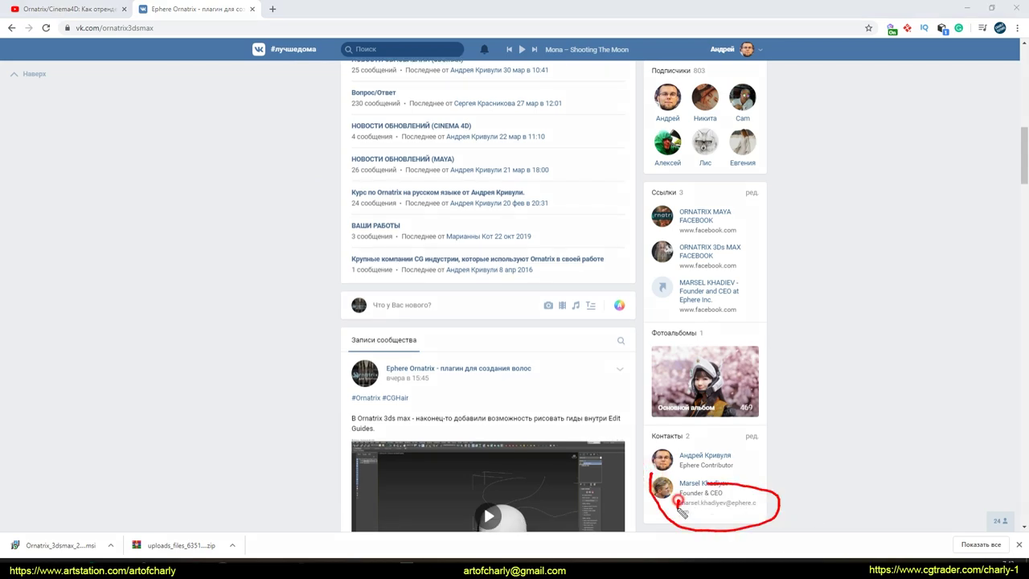
{"action": "key", "text": "Escape"}
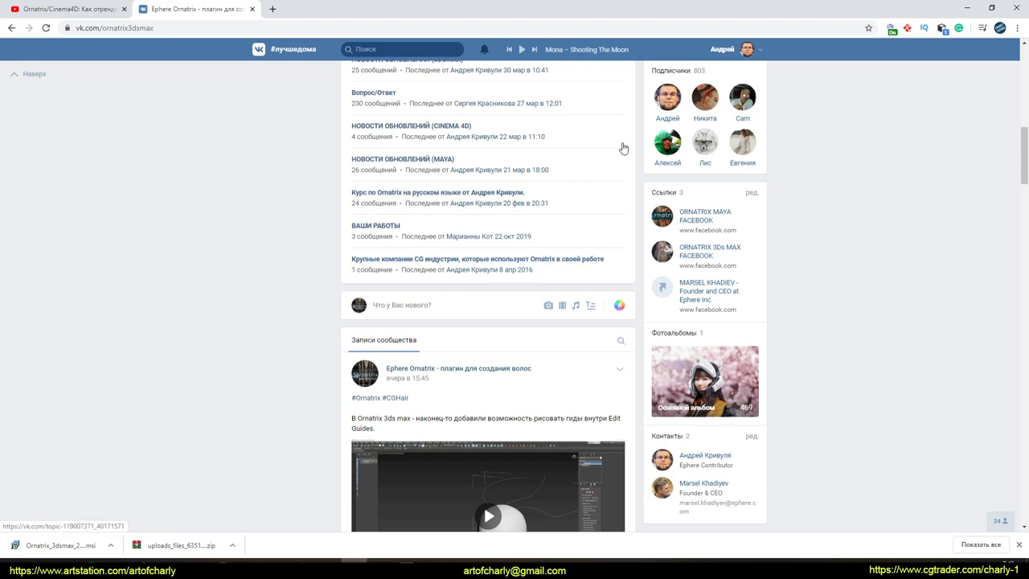
Scroll back through the VK page, then return to the YouTube video.
{"action": "scroll", "coordinate": [659, 281], "scroll_direction": "up", "scroll_amount": 1}
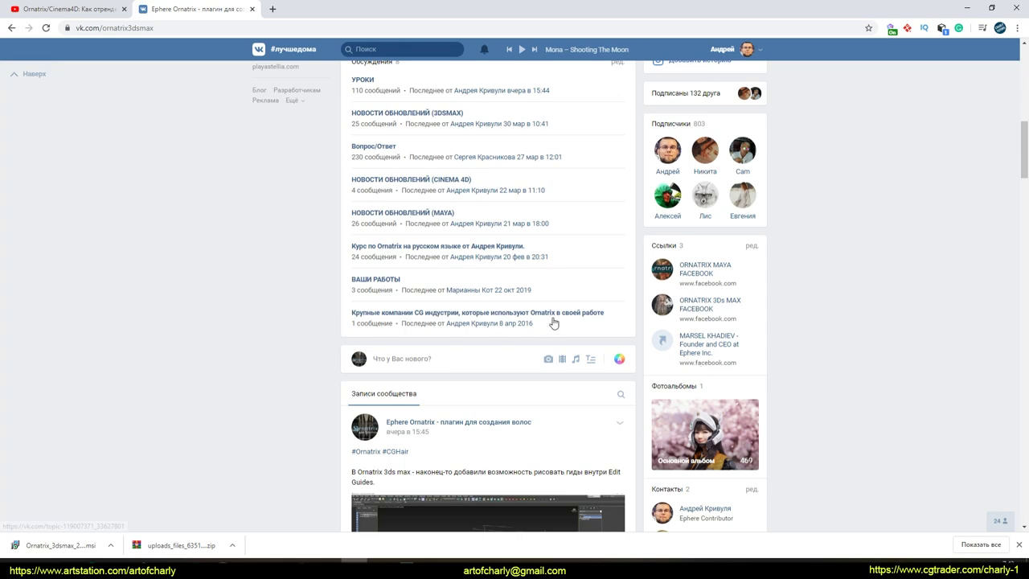
{"action": "scroll", "coordinate": [786, 263], "scroll_direction": "up", "scroll_amount": 3}
{"action": "scroll", "coordinate": [719, 259], "scroll_direction": "down", "scroll_amount": 4}
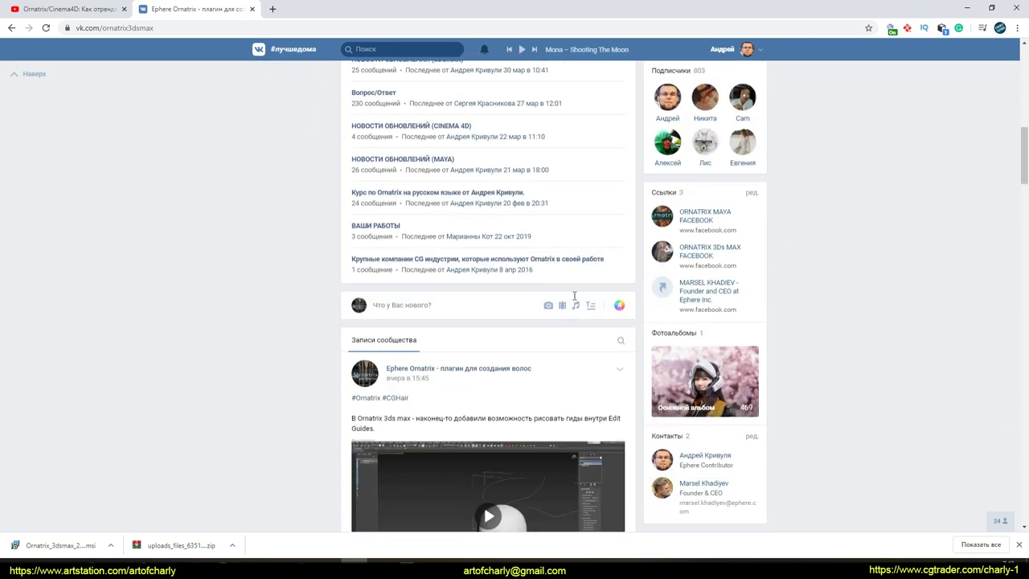
{"action": "scroll", "coordinate": [602, 274], "scroll_direction": "up", "scroll_amount": 2}
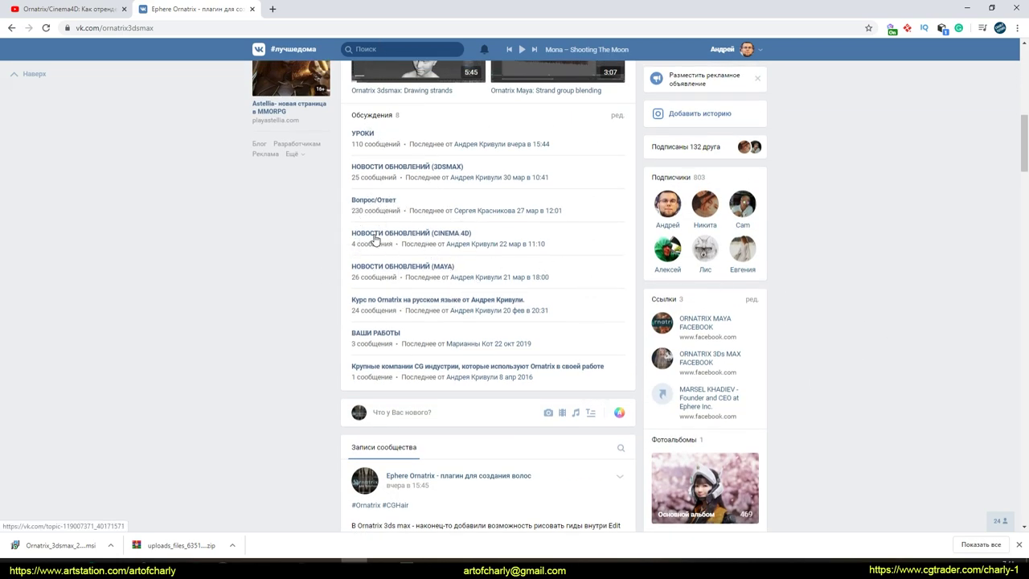
{"action": "left_click", "coordinate": [90, 14]}
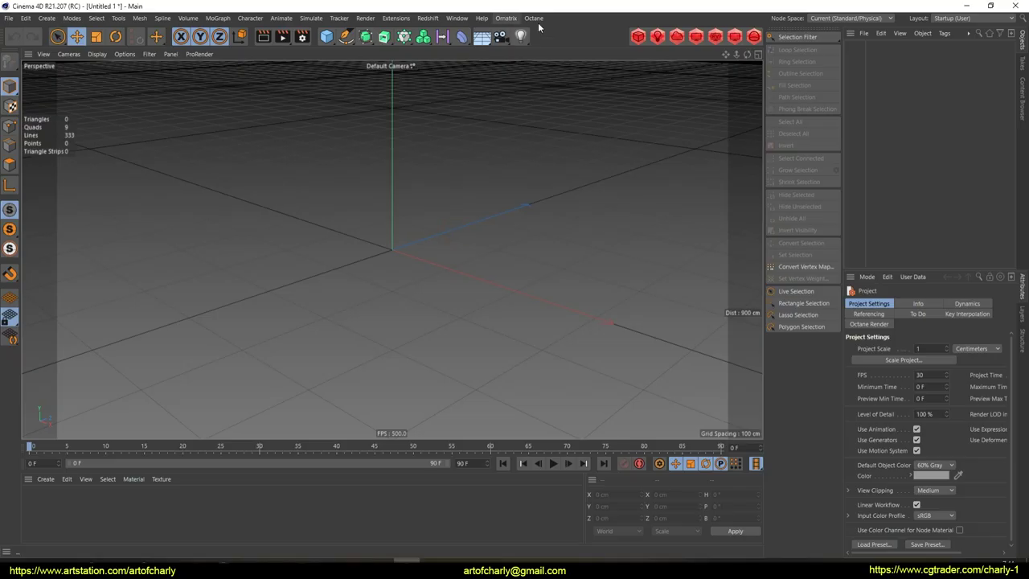
Create a Fur Ball groom from the Ornatrix Grooms presets.
{"action": "left_click", "coordinate": [506, 17]}
{"action": "left_click", "coordinate": [521, 41]}
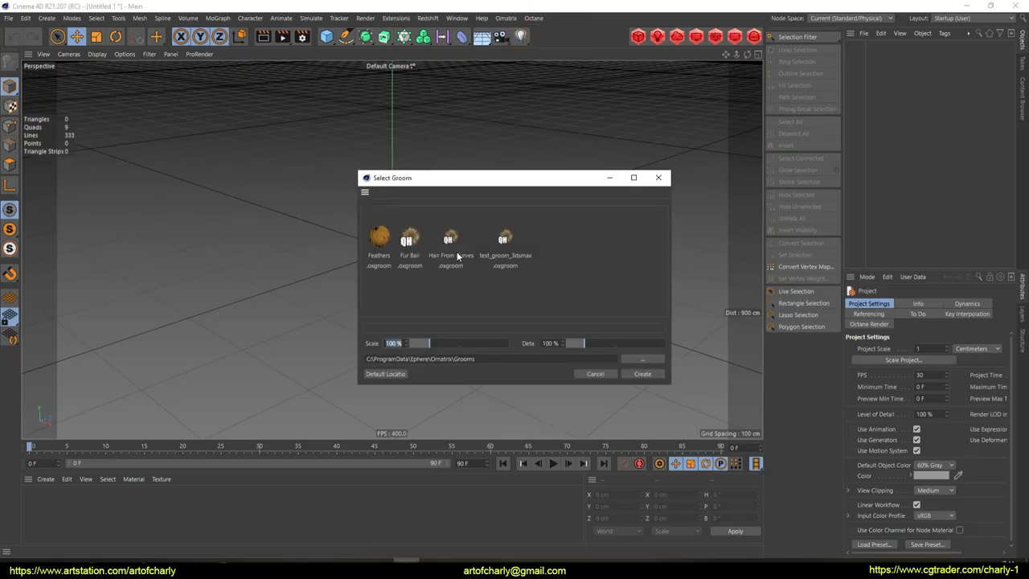
{"action": "double_click", "coordinate": [409, 241]}
{"action": "scroll", "coordinate": [355, 257], "scroll_direction": "up", "scroll_amount": 2}
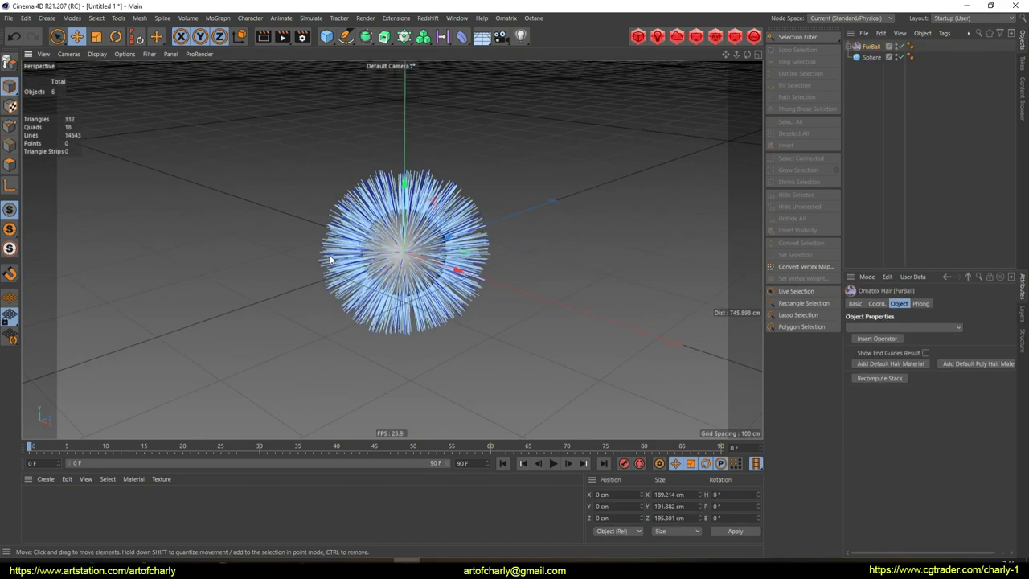
{"action": "scroll", "coordinate": [358, 265], "scroll_direction": "up", "scroll_amount": 2}
{"action": "scroll", "coordinate": [362, 281], "scroll_direction": "up", "scroll_amount": 2}
{"action": "scroll", "coordinate": [366, 293], "scroll_direction": "up", "scroll_amount": 2}
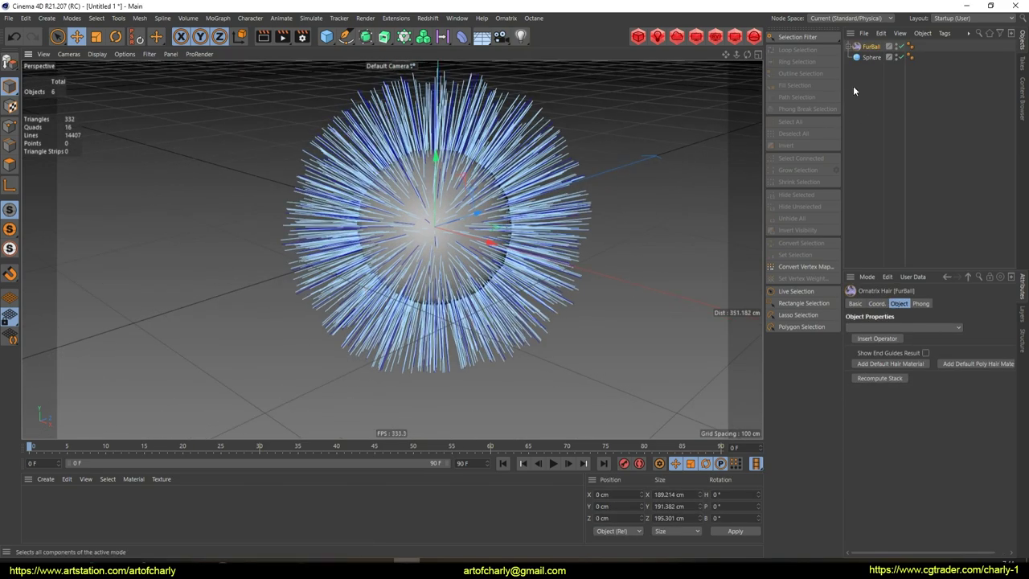
Delete the Hair From Guides and Change Width operators from FurBall's stack.
{"action": "left_click", "coordinate": [851, 47]}
{"action": "left_click", "coordinate": [891, 58]}
{"action": "left_click", "coordinate": [891, 79]}
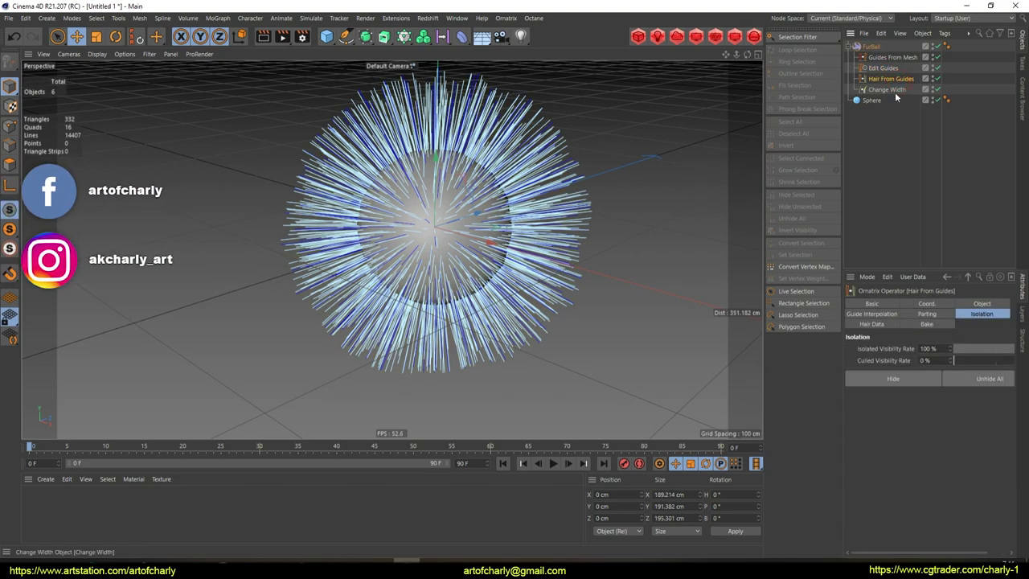
{"action": "right_click", "coordinate": [898, 79]}
{"action": "left_click", "coordinate": [957, 141]}
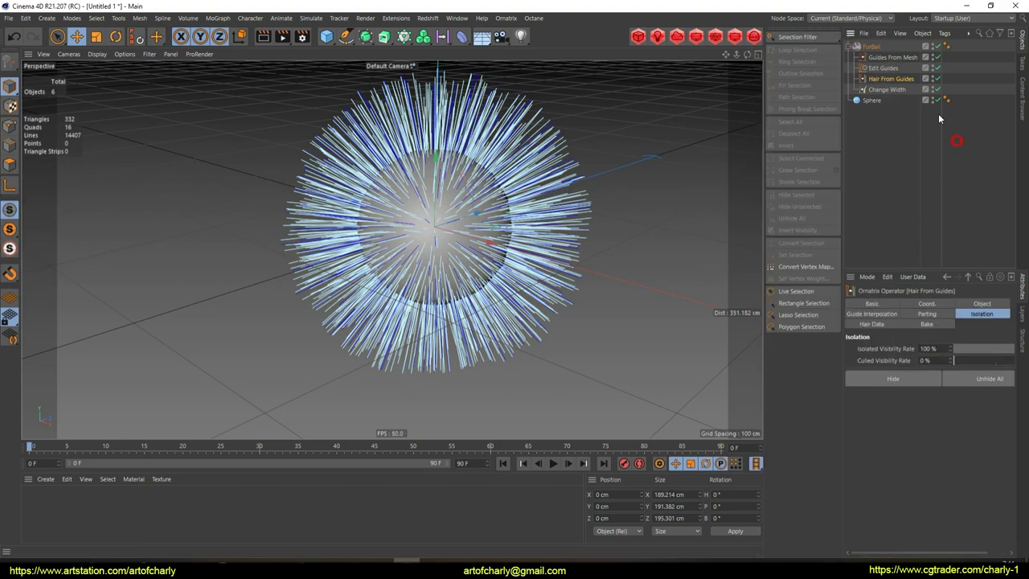
{"action": "left_click", "coordinate": [887, 89]}
{"action": "left_click", "coordinate": [901, 79], "text": "ctrl"}
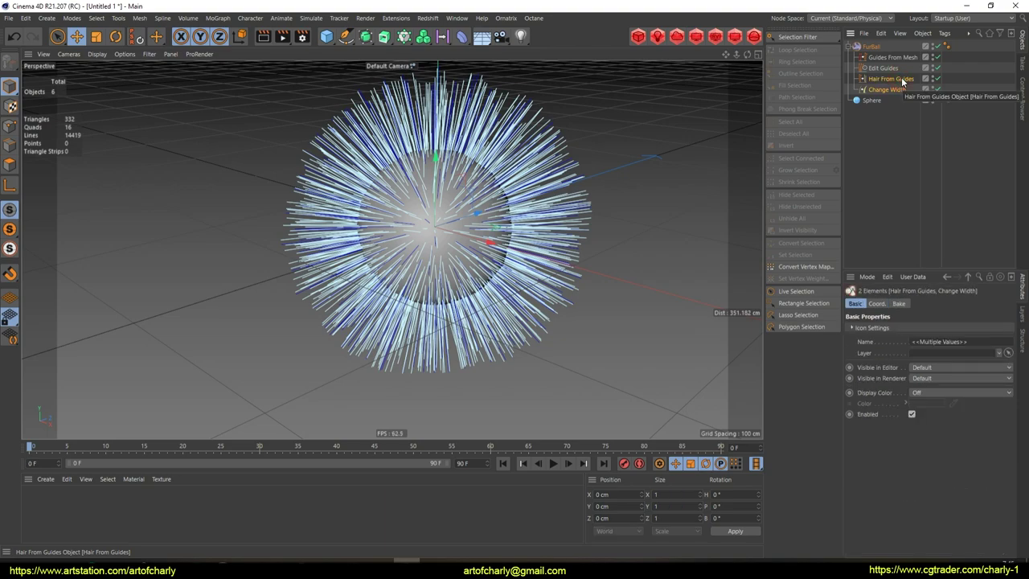
{"action": "key", "text": "Delete"}
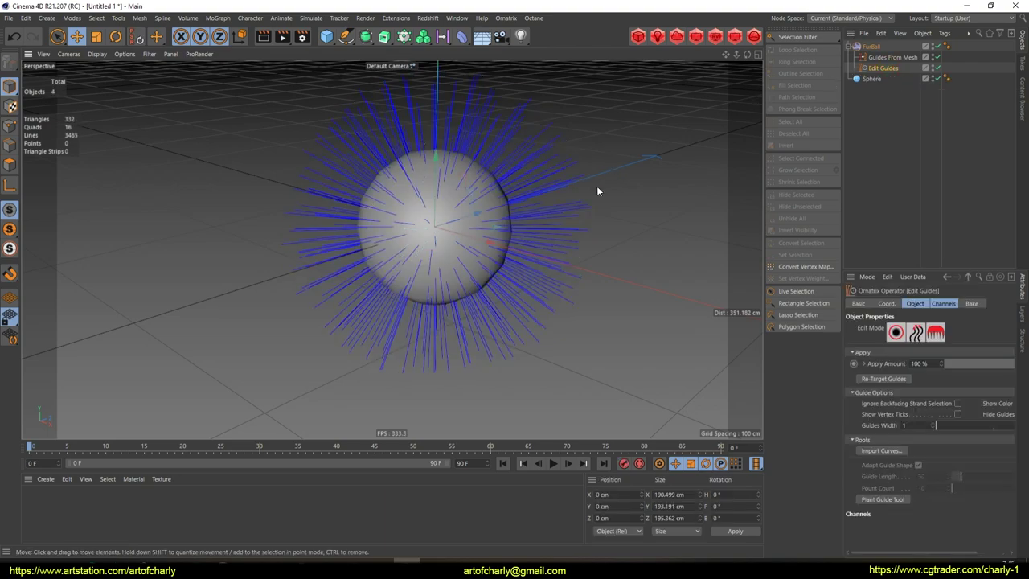
Comb the right, top and lower-left guides downward with the Move Brush.
{"action": "middle_click", "coordinate": [596, 185]}
{"action": "middle_click", "coordinate": [252, 172]}
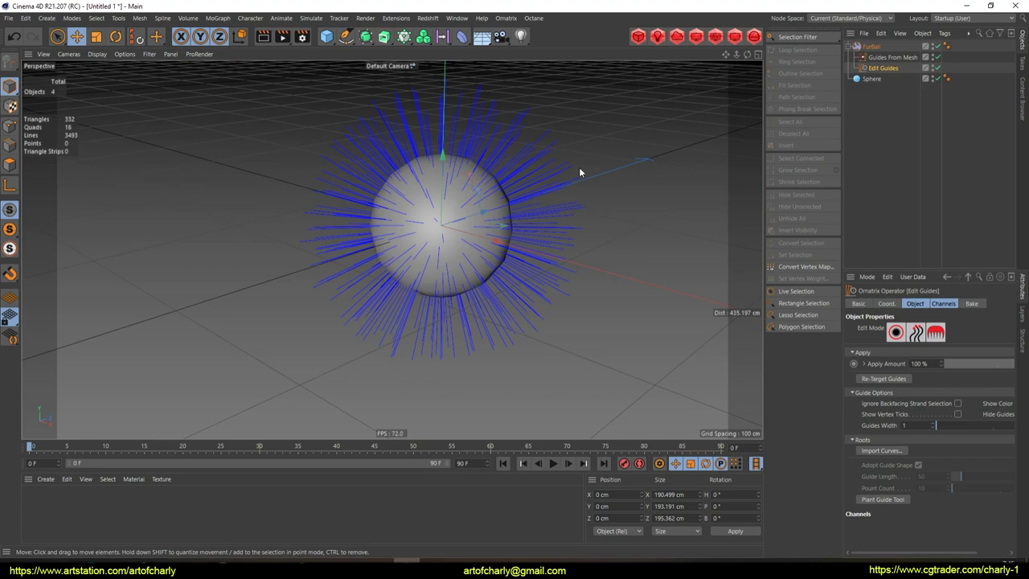
{"action": "left_click_drag", "start_coordinate": [584, 148], "coordinate": [563, 187], "text": "alt"}
{"action": "key", "text": "b"}
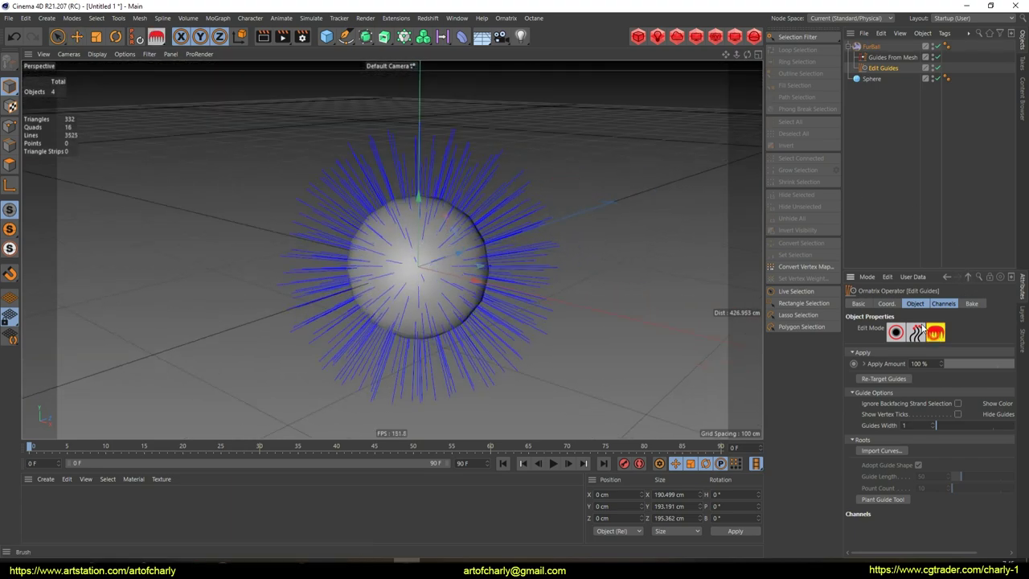
{"action": "left_click_drag", "start_coordinate": [487, 168], "coordinate": [563, 345]}
{"action": "left_click_drag", "start_coordinate": [413, 166], "coordinate": [246, 291]}
{"action": "left_click_drag", "start_coordinate": [277, 358], "coordinate": [472, 402]}
{"action": "mouse_move", "coordinate": [315, 287]}
{"action": "left_mouse_down"}
{"action": "mouse_move", "coordinate": [368, 218]}
{"action": "mouse_move", "coordinate": [461, 161]}
{"action": "left_mouse_up"}
Return to the Edit Guides operator's settings.
{"action": "left_click", "coordinate": [892, 57]}
{"action": "left_click", "coordinate": [883, 67]}
{"action": "left_click", "coordinate": [506, 17]}
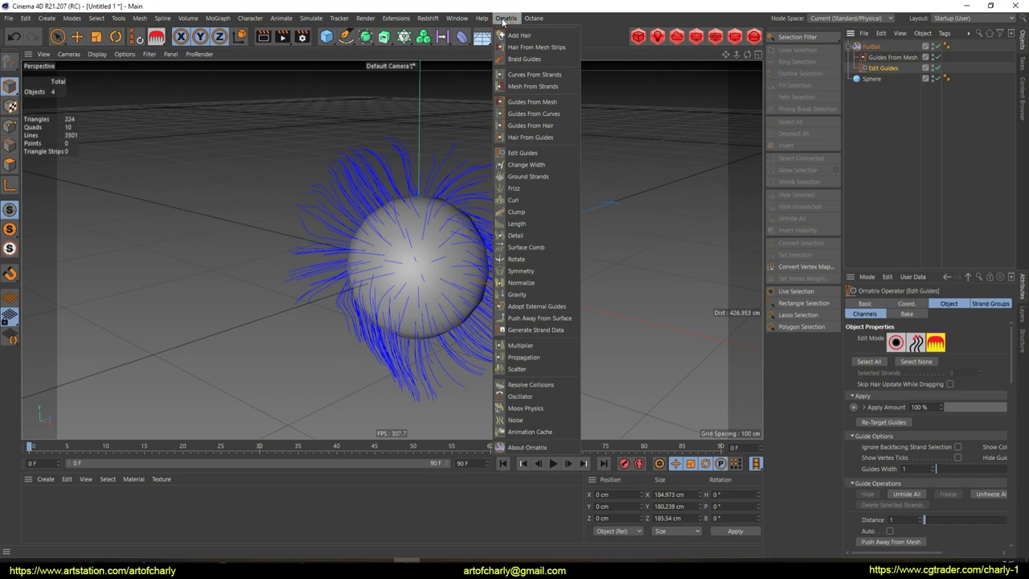
Add a Curl operator with magnitude 3.68 and an upward-bowed magnitude ramp.
{"action": "left_click", "coordinate": [516, 199]}
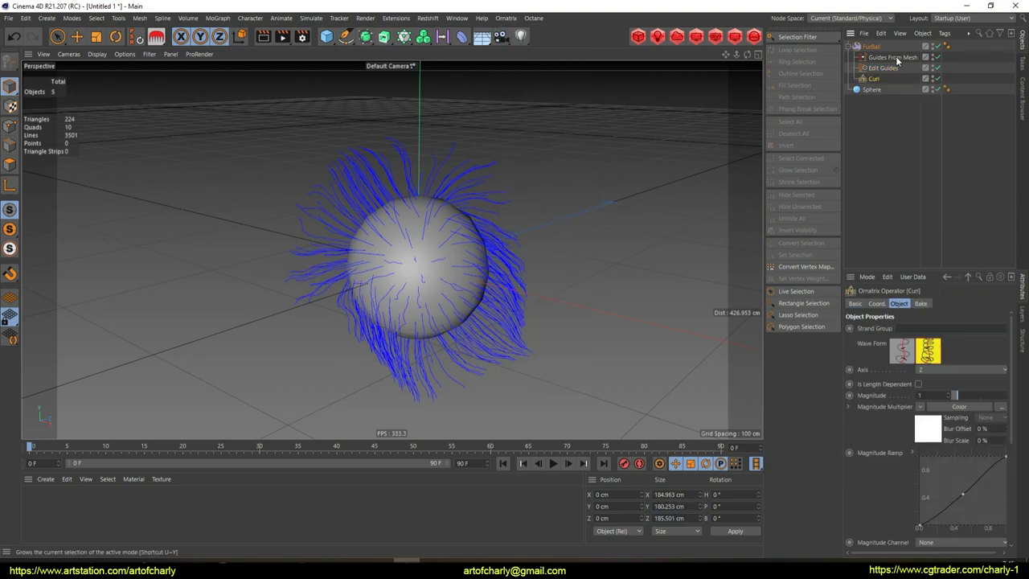
{"action": "left_click_drag", "start_coordinate": [970, 493], "coordinate": [952, 476]}
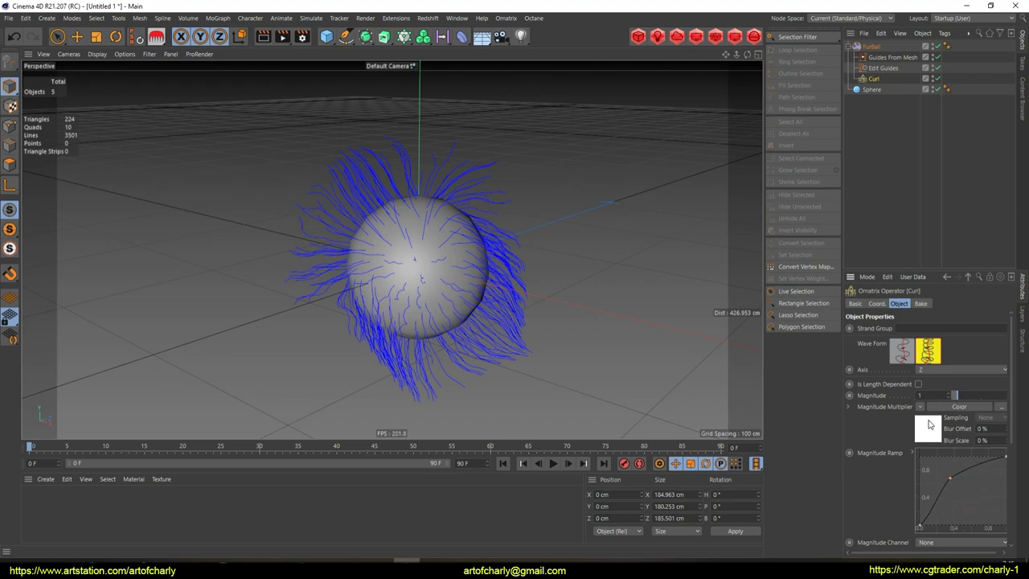
{"action": "left_click_drag", "start_coordinate": [960, 397], "coordinate": [973, 397]}
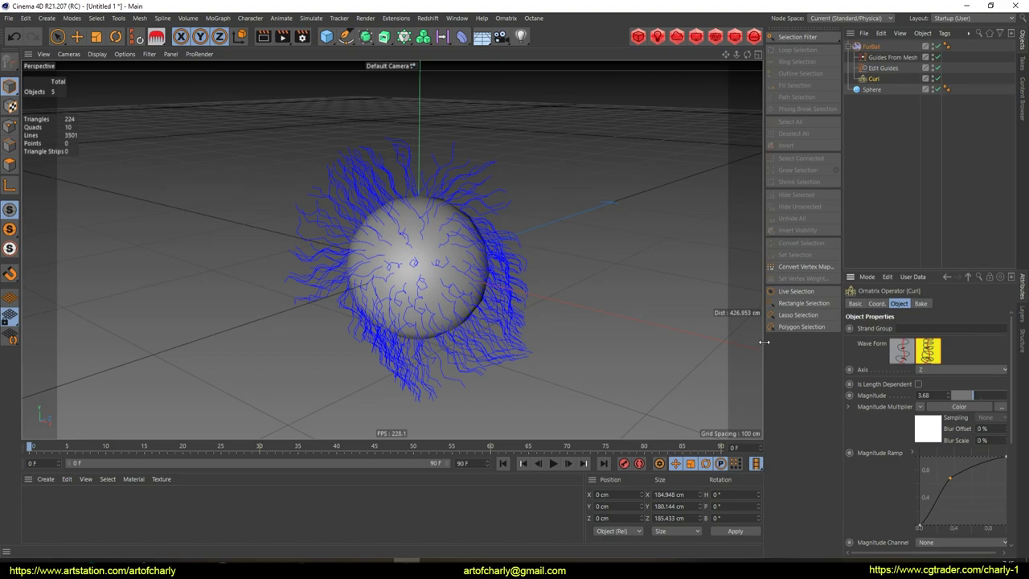
{"action": "left_click_drag", "start_coordinate": [763, 346], "coordinate": [737, 346]}
{"action": "mouse_move", "coordinate": [475, 207]}
{"action": "left_mouse_down", "text": "alt"}
{"action": "mouse_move", "coordinate": [558, 223]}
{"action": "mouse_move", "coordinate": [519, 214]}
{"action": "left_mouse_up", "text": "alt"}
Add a Length operator randomizing strand lengths by 59%.
{"action": "left_click", "coordinate": [507, 18]}
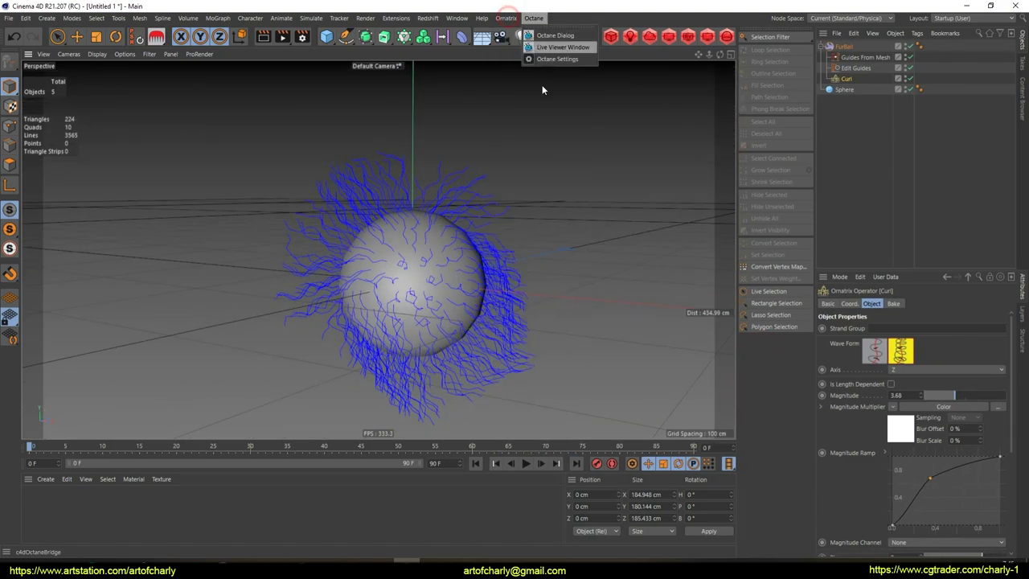
{"action": "key", "text": "Escape"}
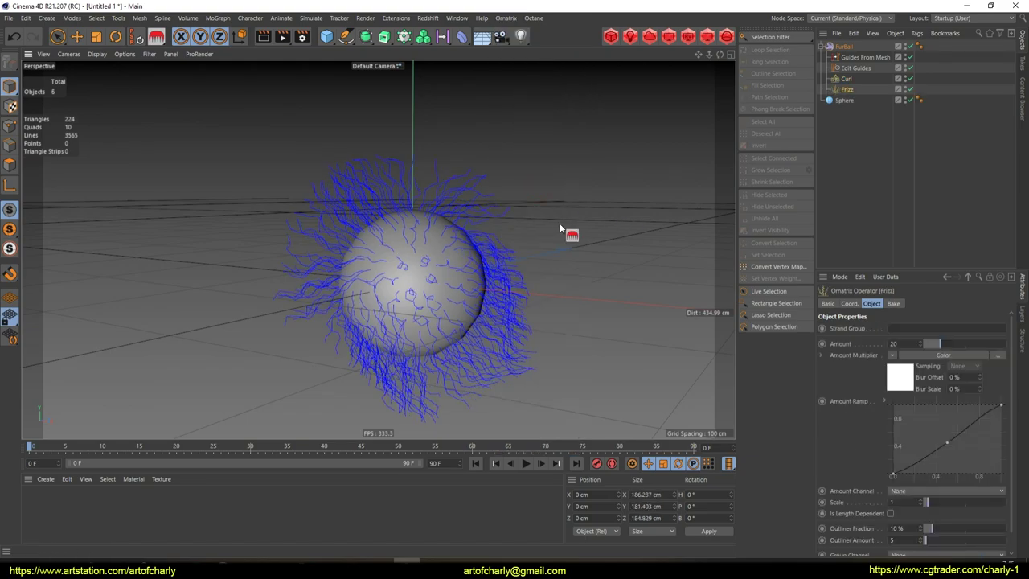
{"action": "mouse_move", "coordinate": [476, 170]}
{"action": "left_mouse_down", "text": "alt"}
{"action": "mouse_move", "coordinate": [515, 196]}
{"action": "mouse_move", "coordinate": [487, 197]}
{"action": "left_mouse_up", "text": "alt"}
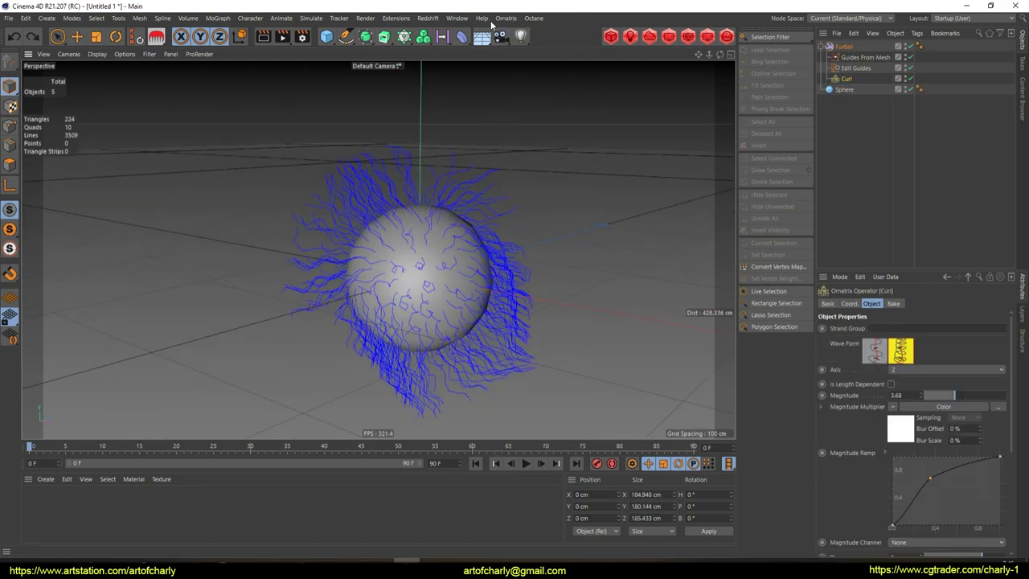
{"action": "left_click", "coordinate": [508, 19]}
{"action": "key", "text": "Escape"}
{"action": "left_click", "coordinate": [507, 17]}
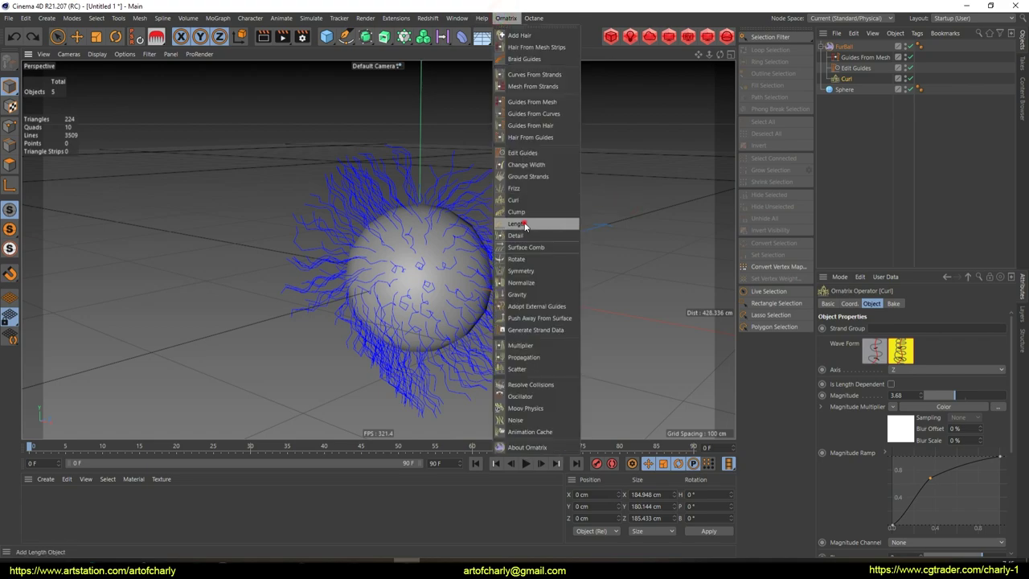
{"action": "left_click", "coordinate": [521, 222]}
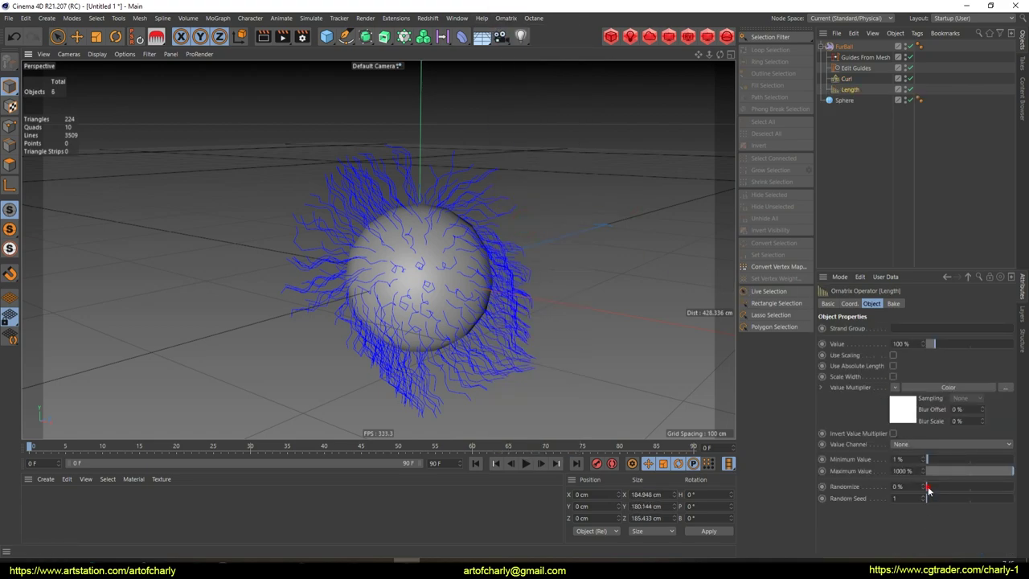
{"action": "left_click_drag", "start_coordinate": [929, 488], "coordinate": [979, 486]}
{"action": "left_click_drag", "start_coordinate": [556, 267], "coordinate": [435, 195], "text": "alt"}
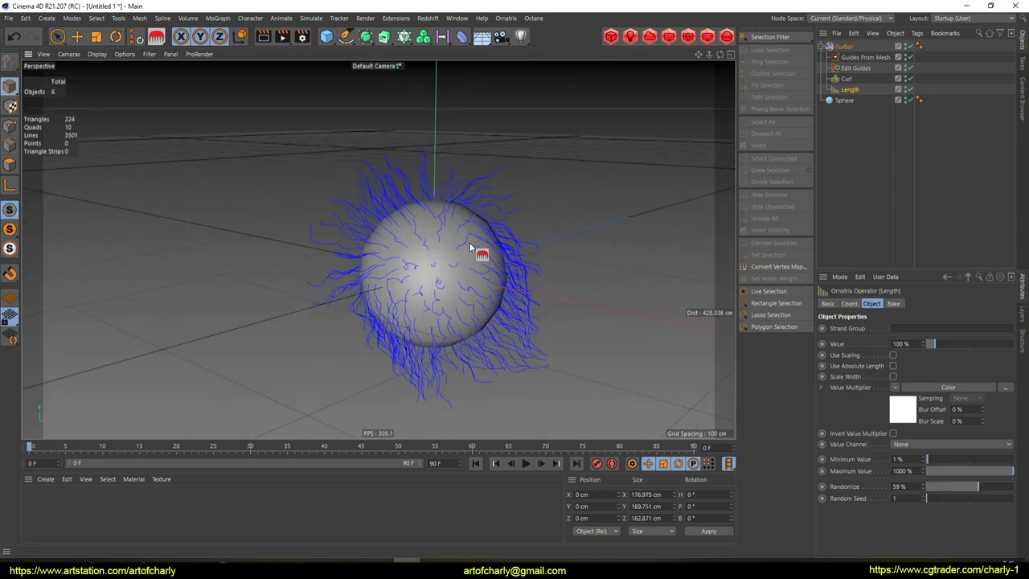
{"action": "left_click", "coordinate": [77, 37]}
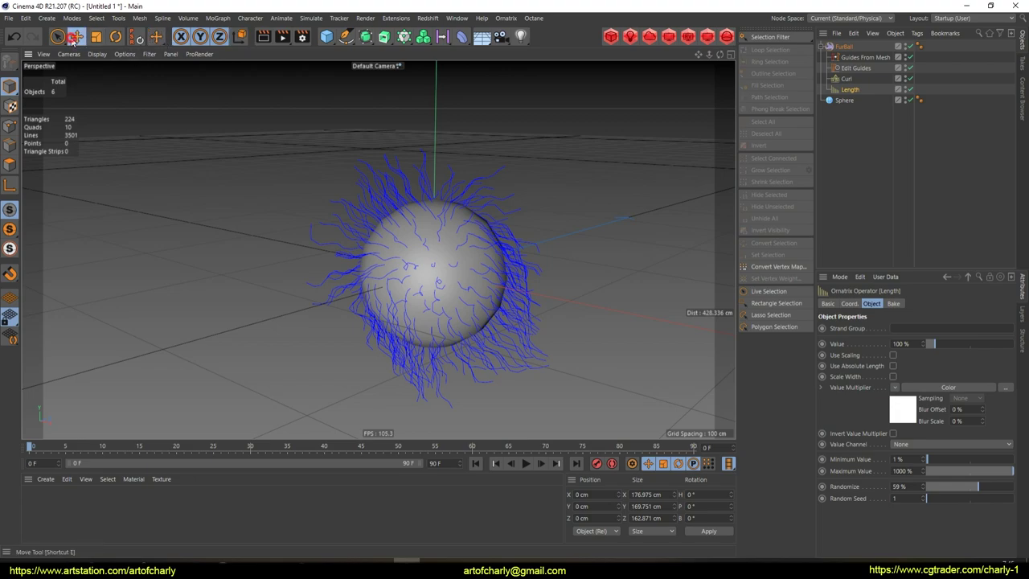
Add an Edit Guides operator after the Length operator in FurBall's stack.
{"action": "left_click", "coordinate": [486, 186]}
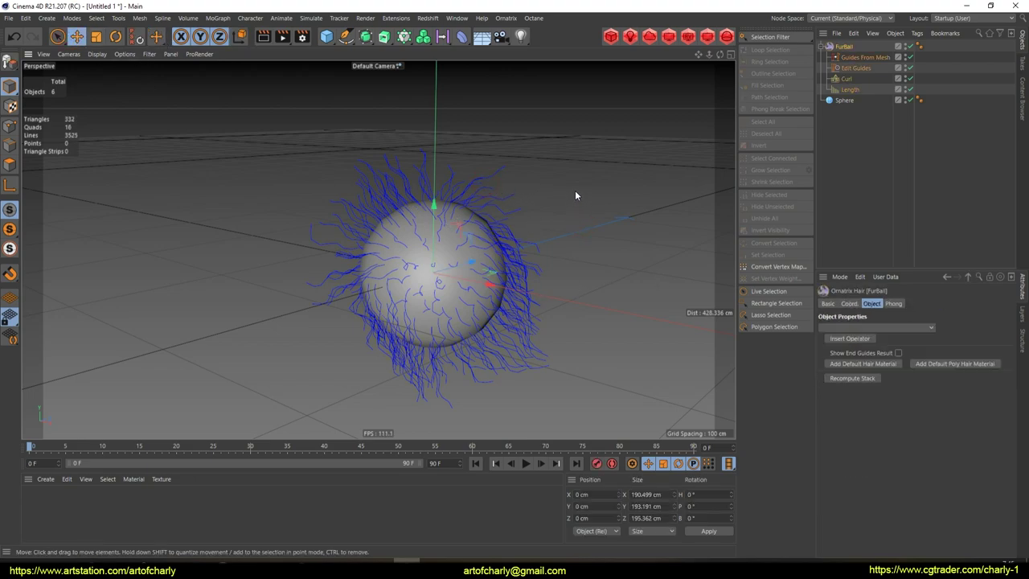
{"action": "left_click", "coordinate": [859, 91]}
{"action": "left_click", "coordinate": [533, 17]}
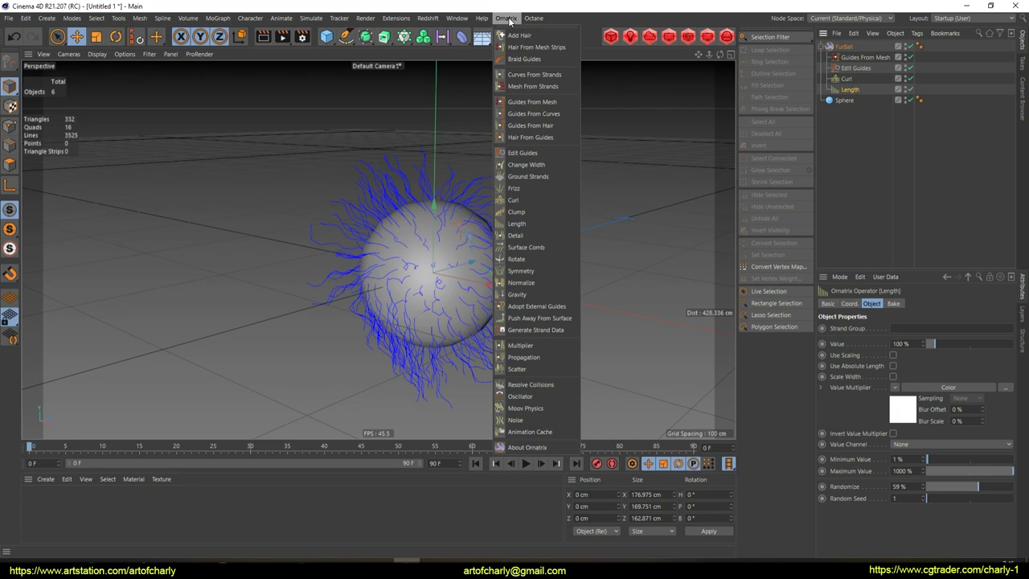
{"action": "left_click", "coordinate": [523, 152]}
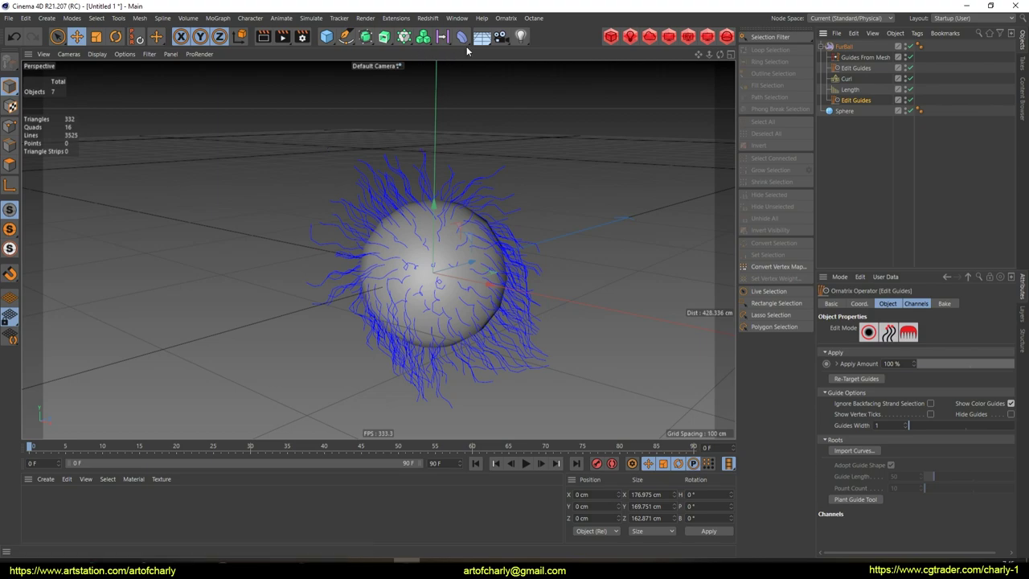
Append a Curves From Strands operator to the FurBall stack.
{"action": "left_click", "coordinate": [506, 18]}
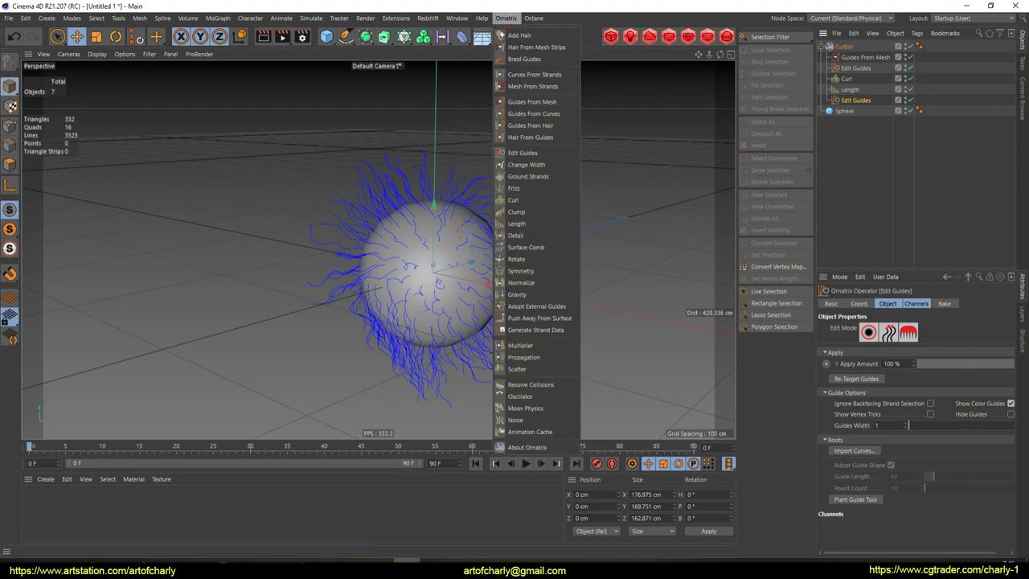
{"action": "left_click", "coordinate": [506, 18]}
{"action": "left_click", "coordinate": [506, 17]}
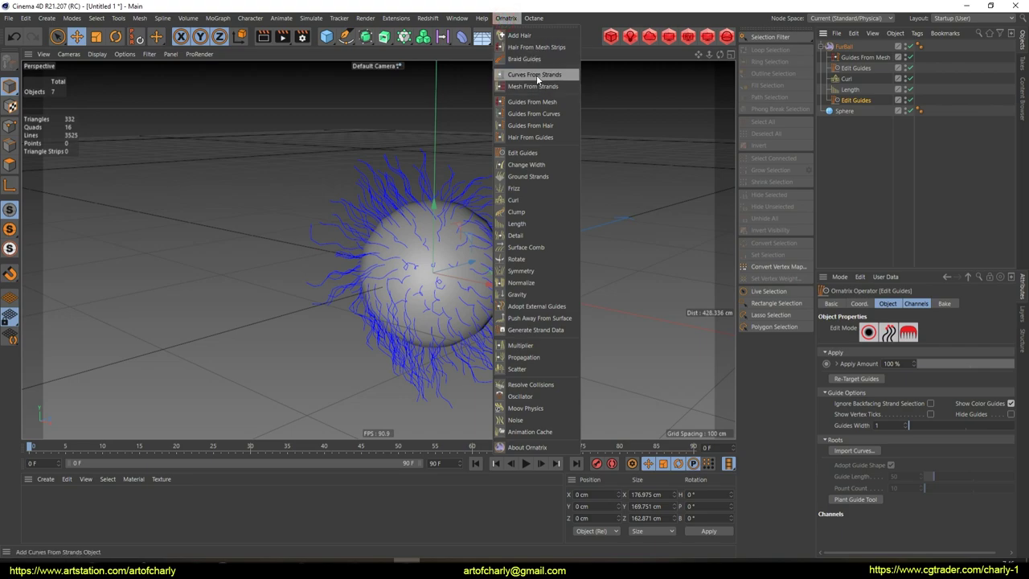
{"action": "left_click", "coordinate": [537, 79]}
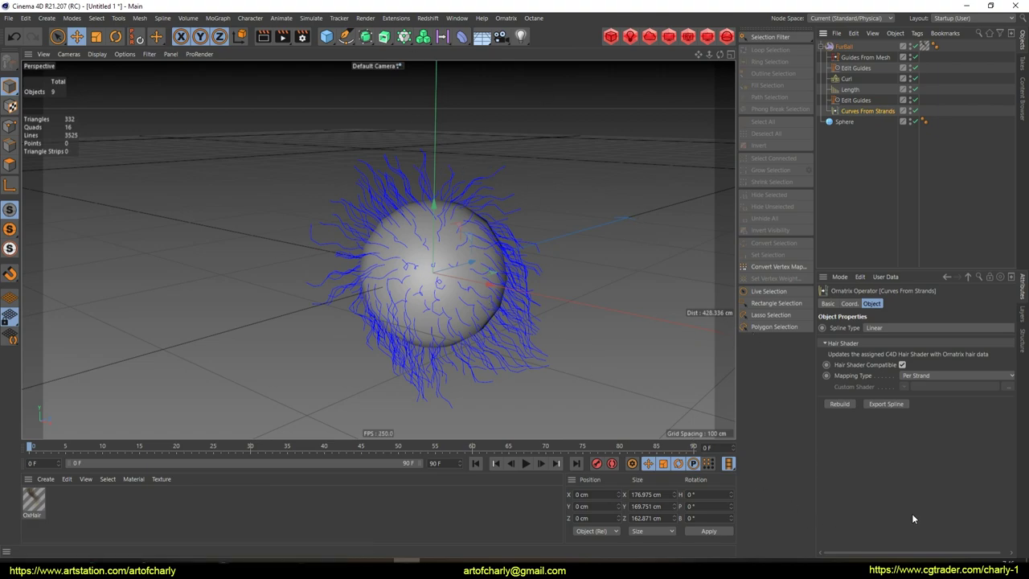
Export the strands as a standalone spline and delete the original FurBall.
{"action": "left_click", "coordinate": [888, 404]}
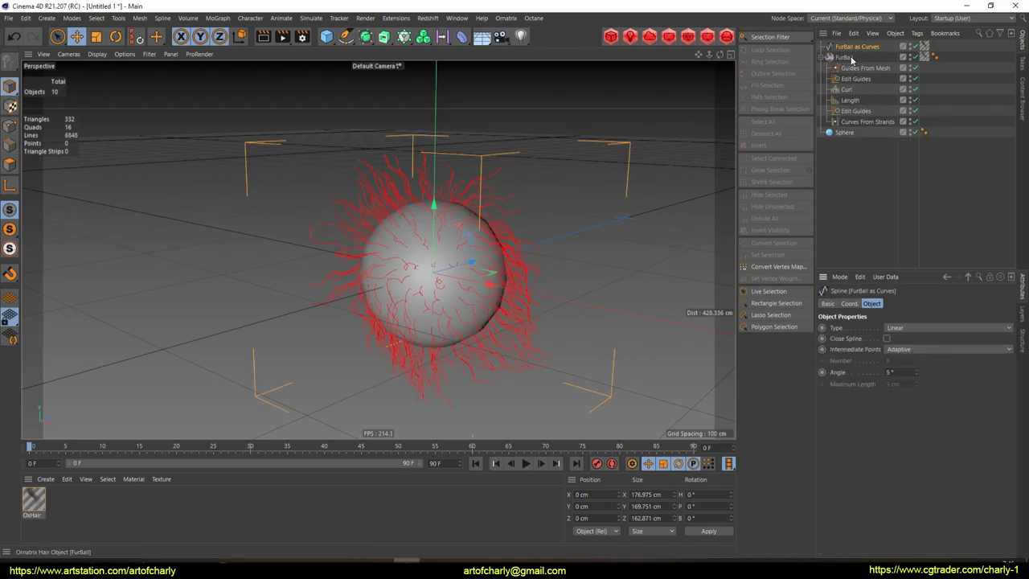
{"action": "left_click", "coordinate": [855, 60]}
{"action": "key", "text": "Delete"}
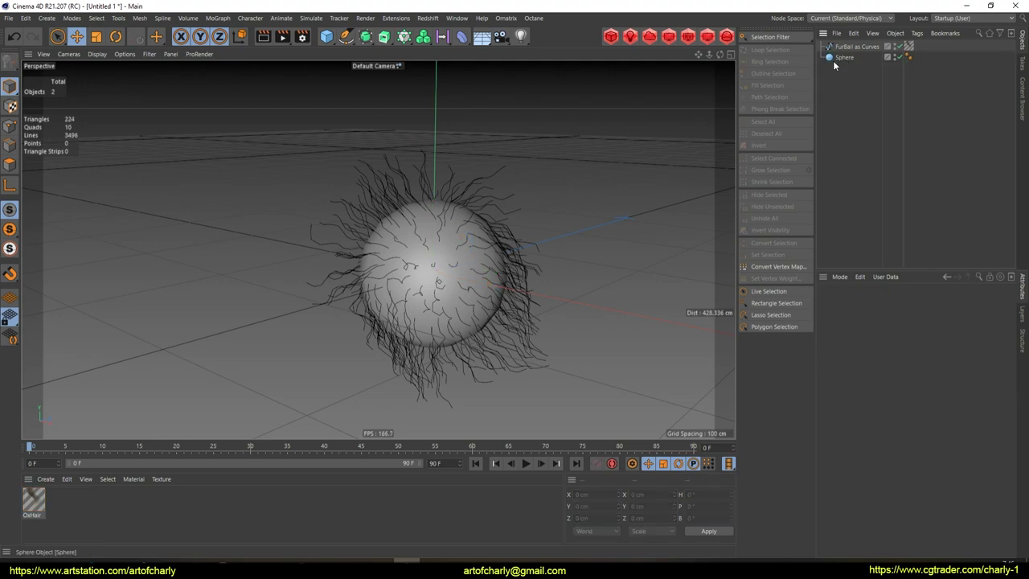
Select the FurBall as Curves spline and switch to Point mode.
{"action": "left_click", "coordinate": [872, 47]}
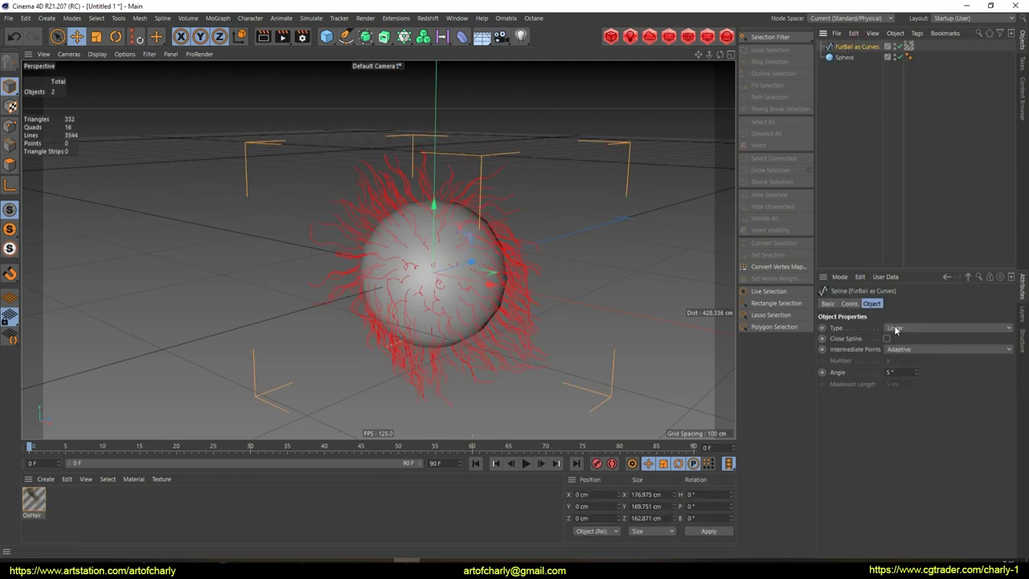
{"action": "left_click", "coordinate": [505, 217]}
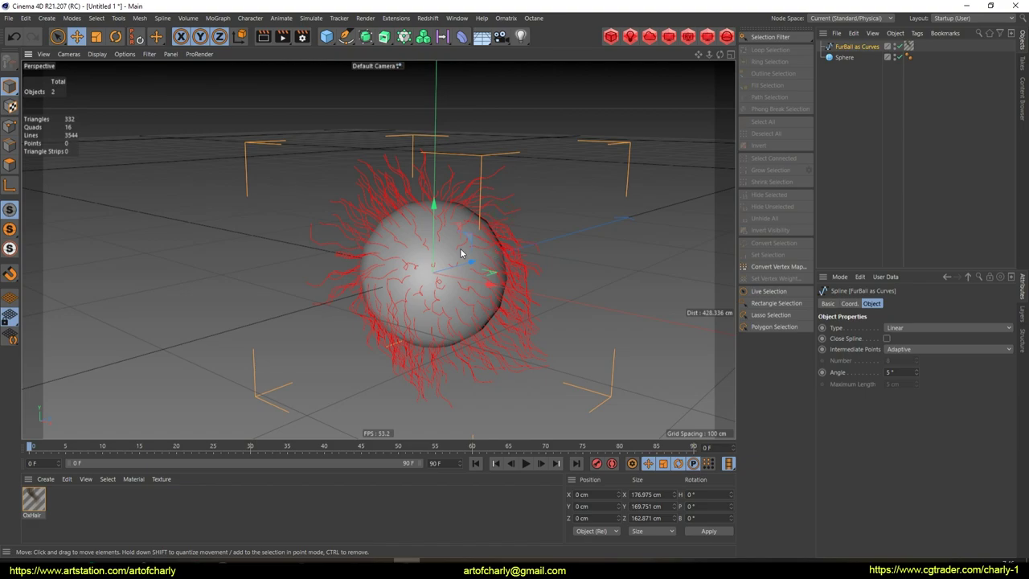
{"action": "left_click", "coordinate": [10, 126]}
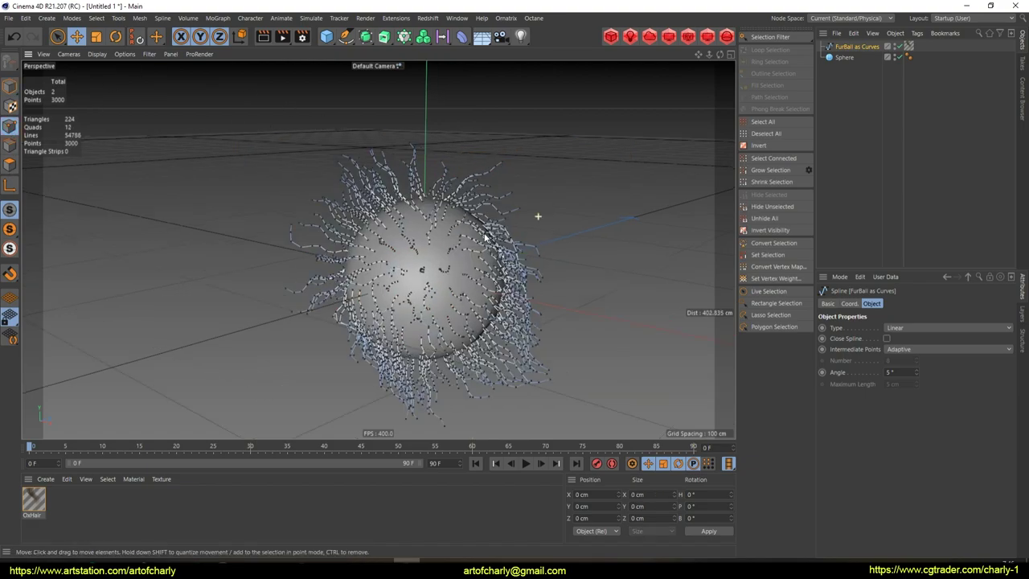
{"action": "scroll", "coordinate": [464, 271], "scroll_direction": "up", "scroll_amount": 5}
{"action": "scroll", "coordinate": [463, 274], "scroll_direction": "down", "scroll_amount": 5}
{"action": "scroll", "coordinate": [463, 276], "scroll_direction": "up", "scroll_amount": 1}
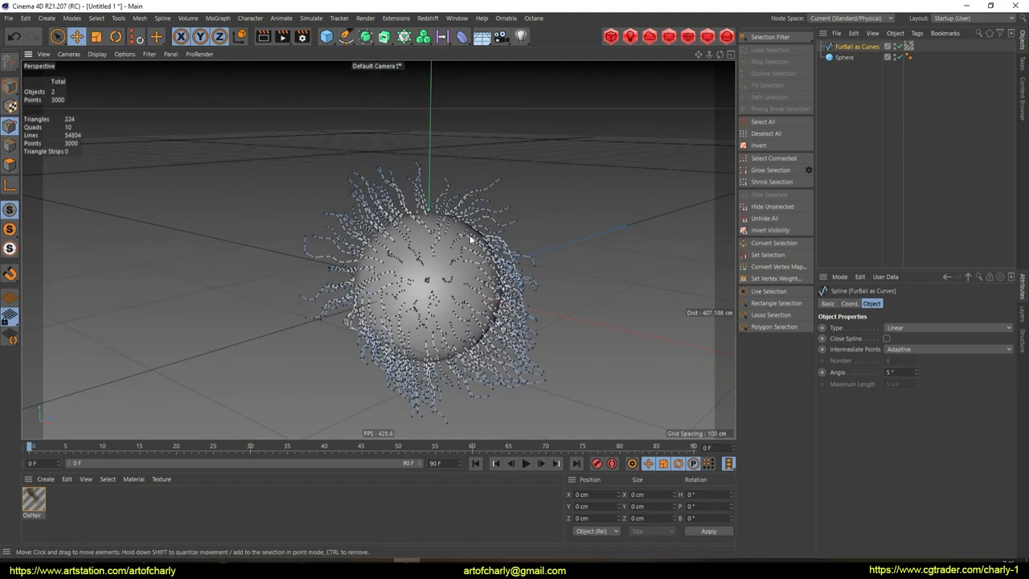
{"action": "scroll", "coordinate": [471, 235], "scroll_direction": "up", "scroll_amount": 1}
Brush-select points at the sphere's top with Live Selection, then clear the selection.
{"action": "left_click", "coordinate": [296, 125]}
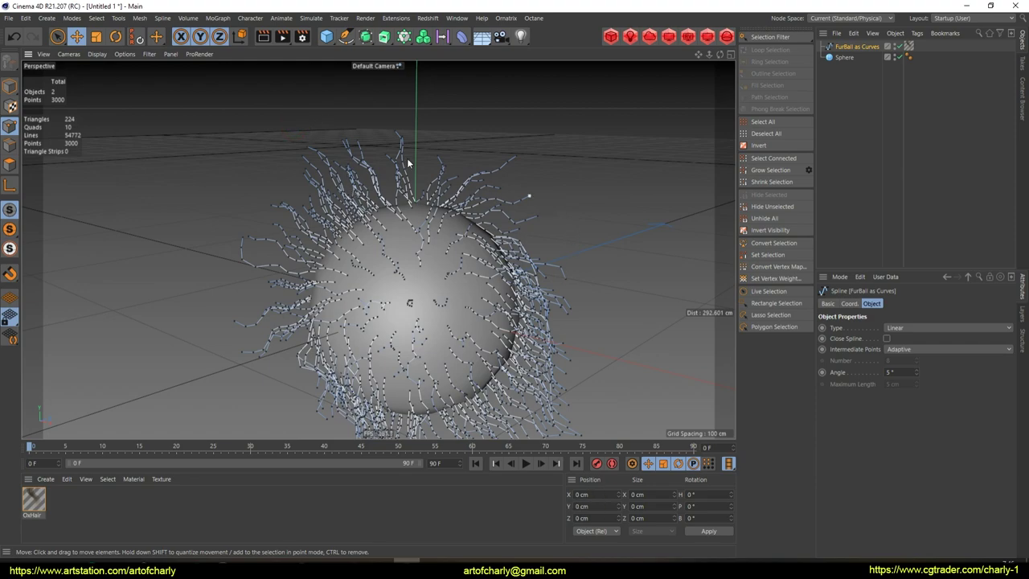
{"action": "key", "text": "9"}
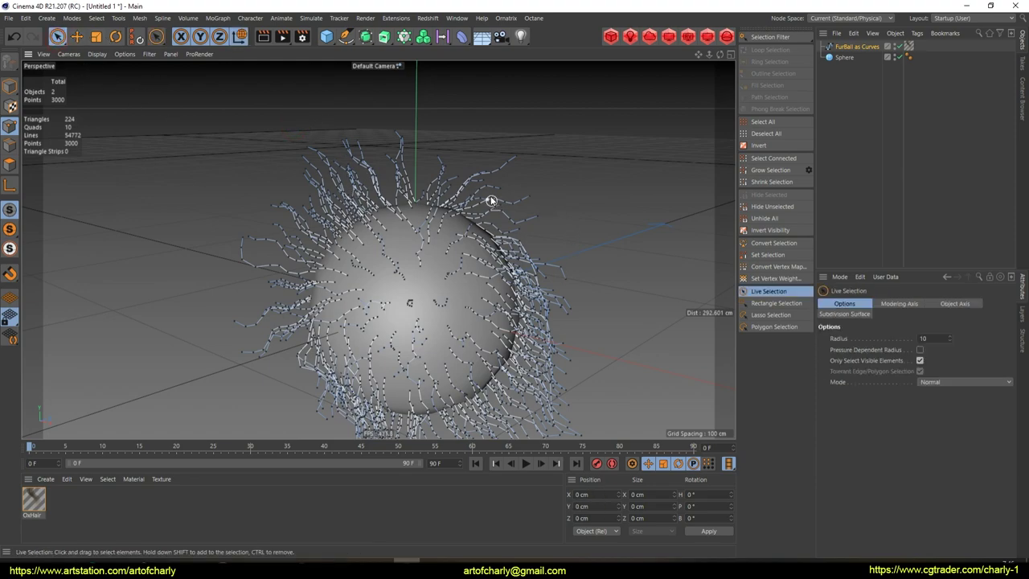
{"action": "left_click_drag", "start_coordinate": [358, 193], "coordinate": [613, 256]}
{"action": "left_click", "coordinate": [573, 233]}
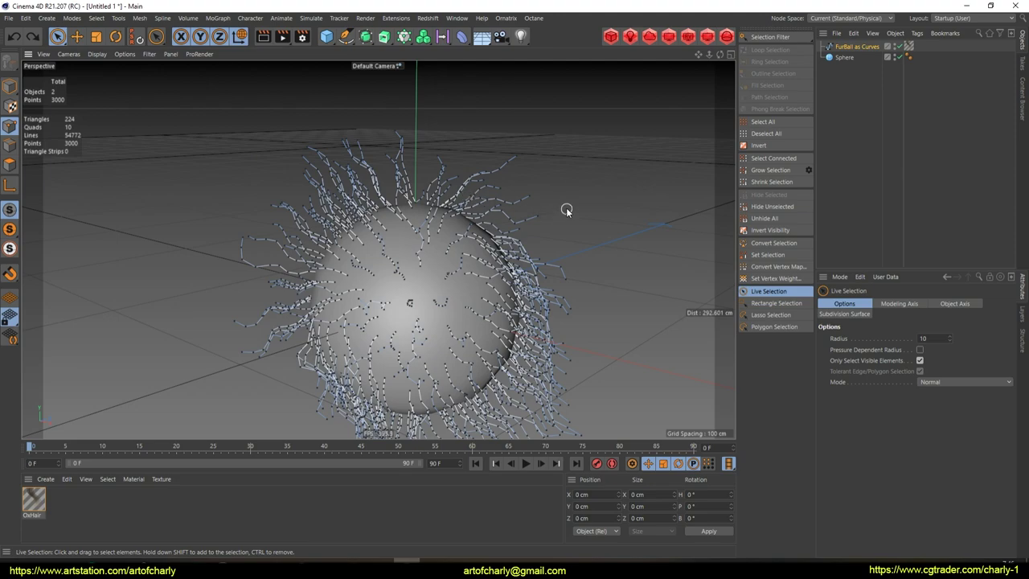